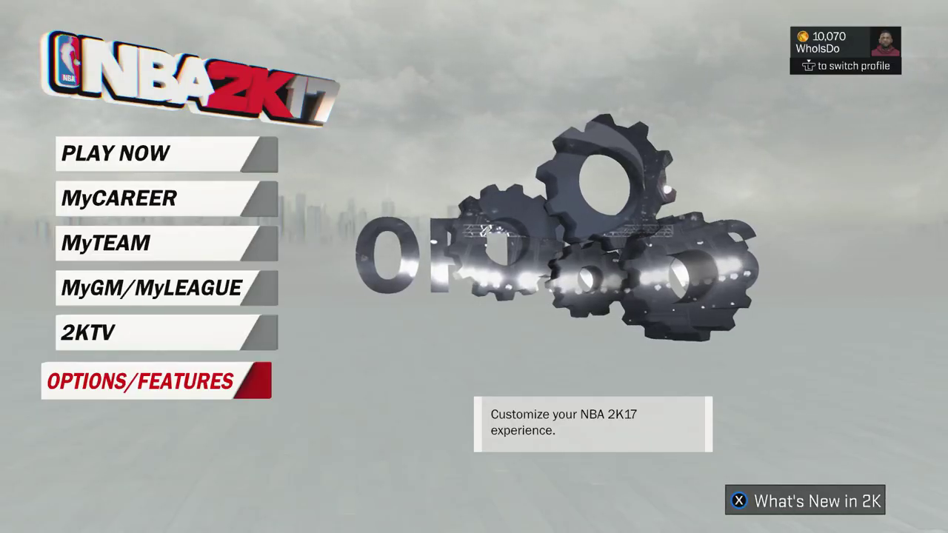
# Open OPTIONS/FEATURES from the NBA 2K17 main menu
pyautogui.press('Return')
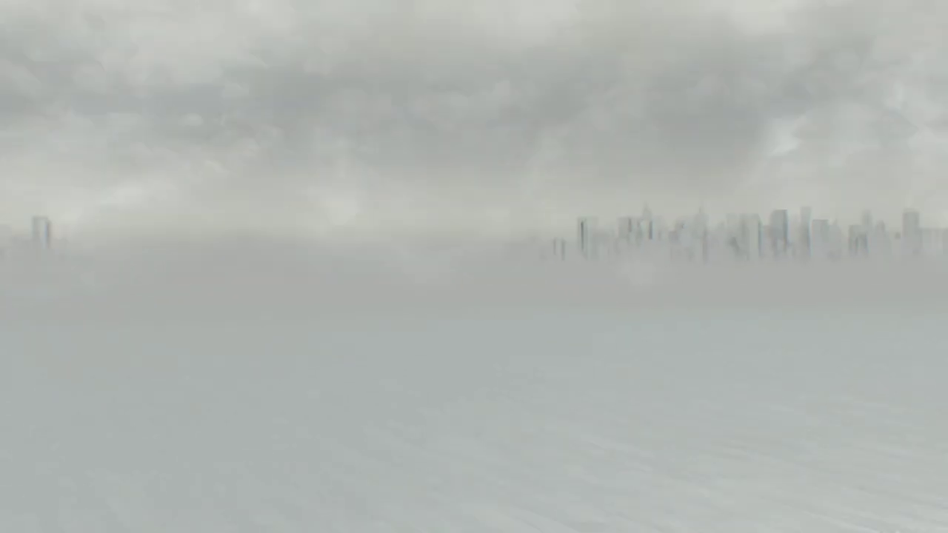
# Search shared rosters by the creator's gamertag in Roster Creator's Create Roster
pyautogui.press('Right')
pyautogui.press('Right')
pyautogui.press('Right')
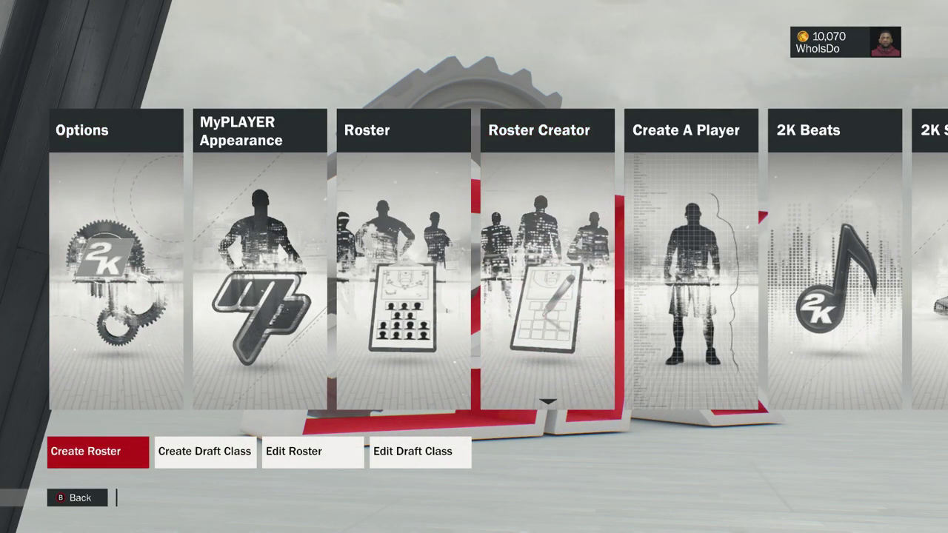
pyautogui.press('Return')
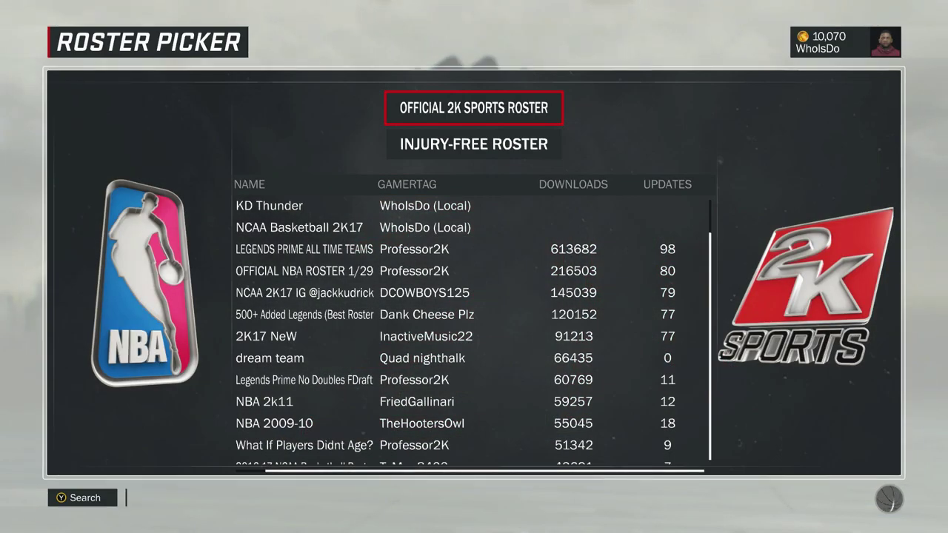
pyautogui.press('y')
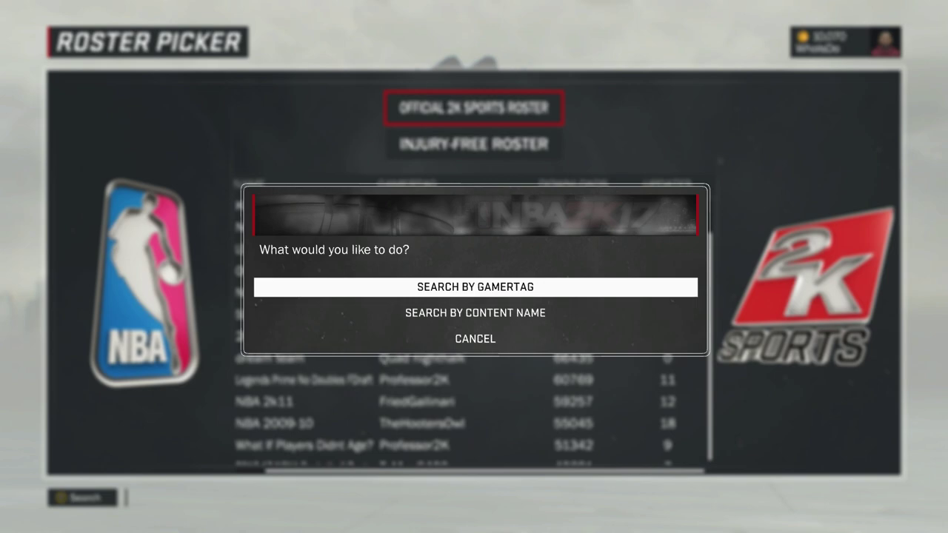
pyautogui.press('Return')
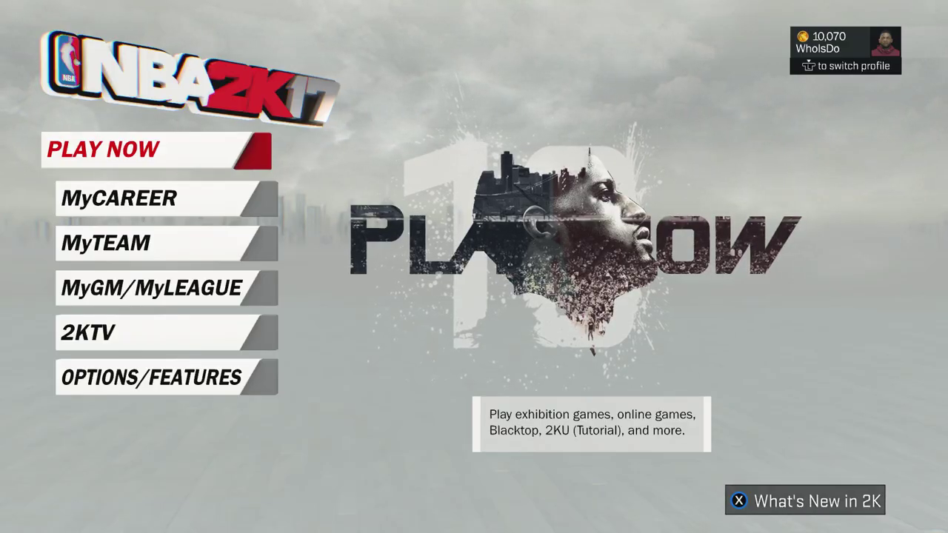
# Start a new franchise save in MyGM/MyLEAGUE
pyautogui.press('Down')
pyautogui.press('Down')
pyautogui.press('Down')
pyautogui.press('y')
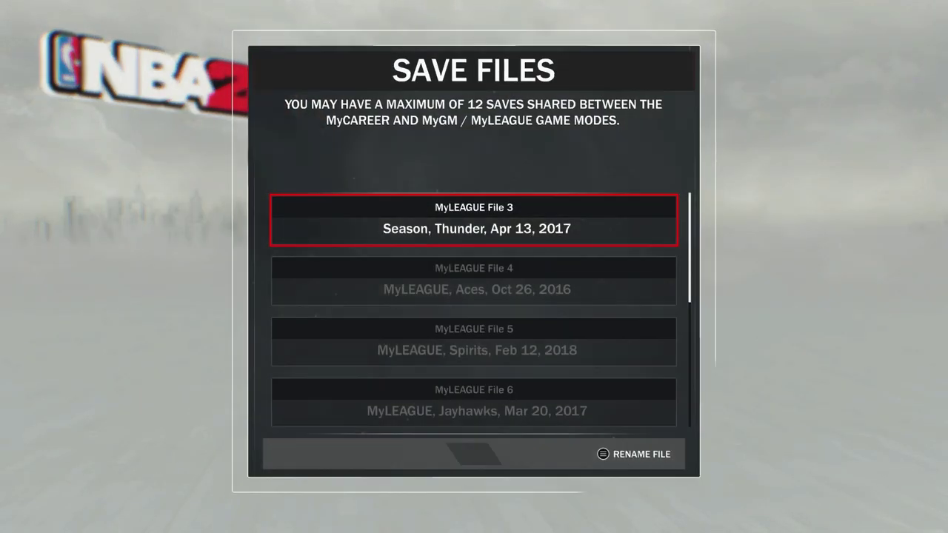
pyautogui.press('Down')
pyautogui.press('Down')
pyautogui.press('Down')
pyautogui.press('Down')
pyautogui.press('Return')
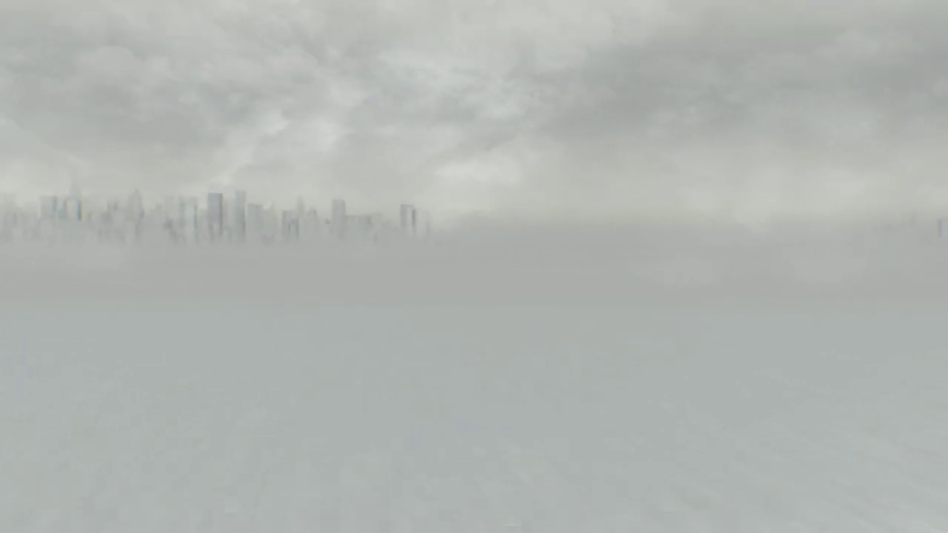
# Choose MyLEAGUE as a Custom League to reach the Roster Picker
pyautogui.press('Right')
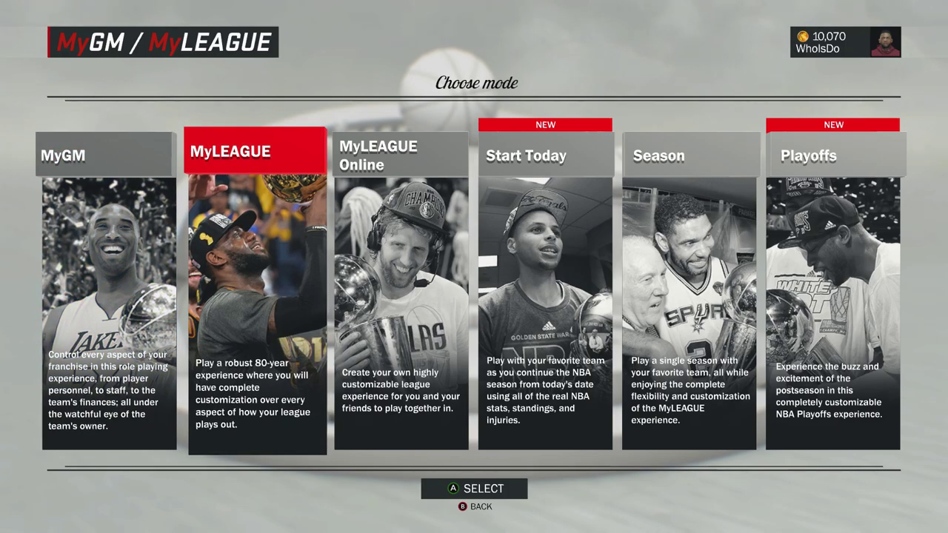
pyautogui.press('Return')
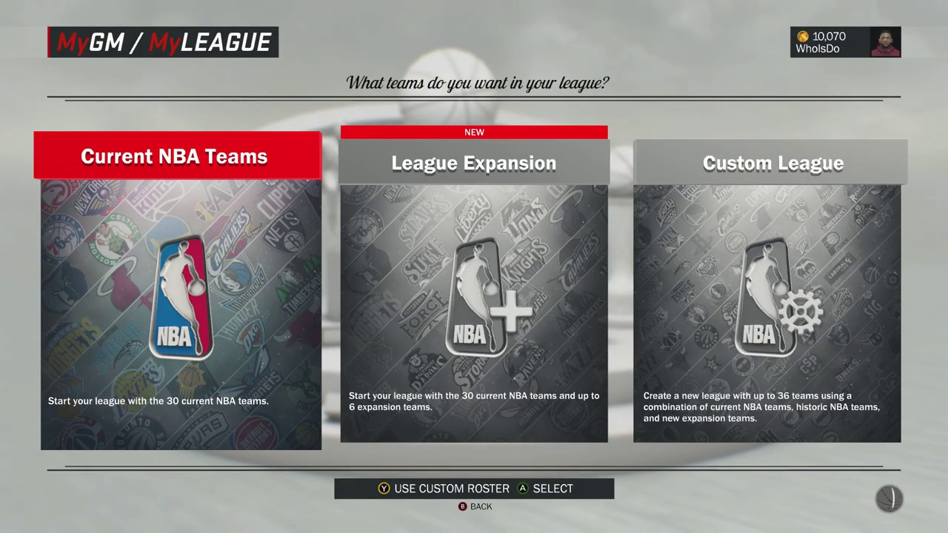
pyautogui.press('Right')
pyautogui.press('Right')
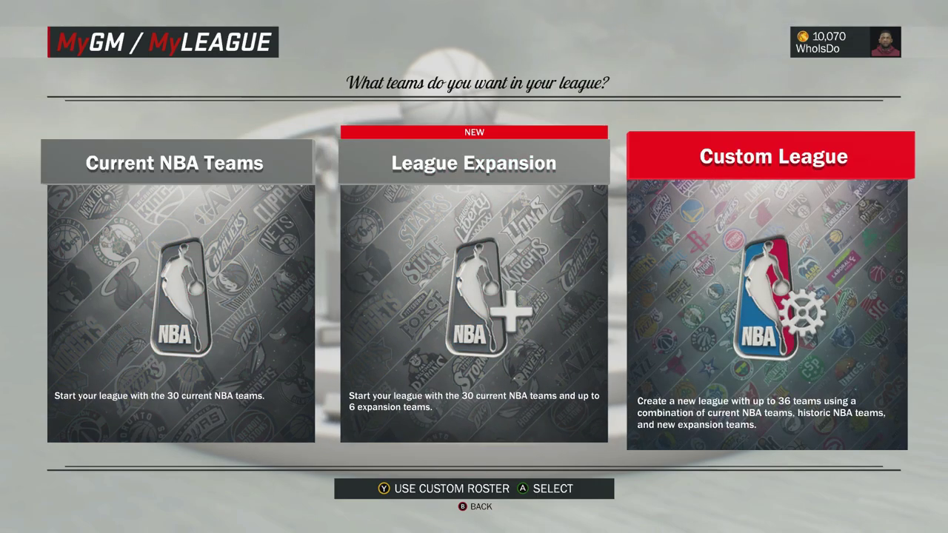
pyautogui.press('Return')
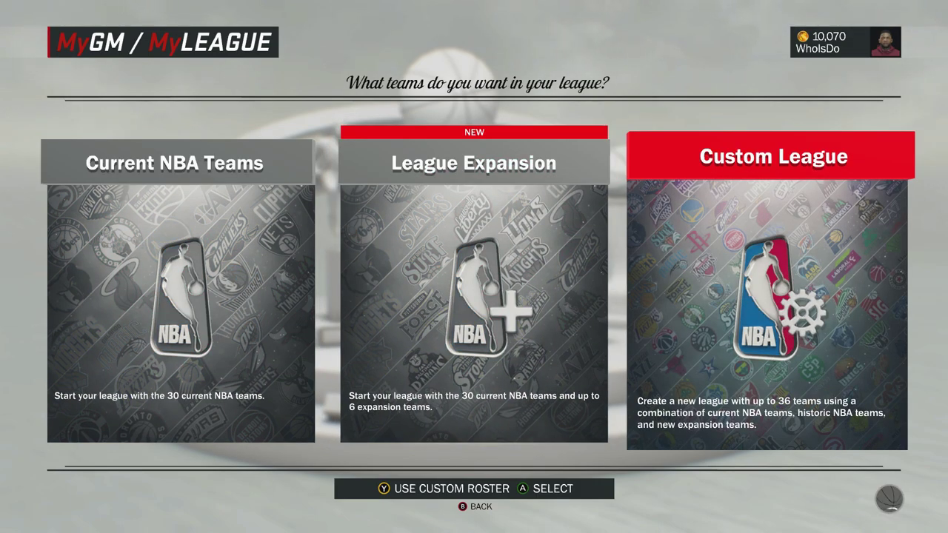
pyautogui.press('Down')
pyautogui.press('Down')
pyautogui.press('Down')
pyautogui.press('Down')
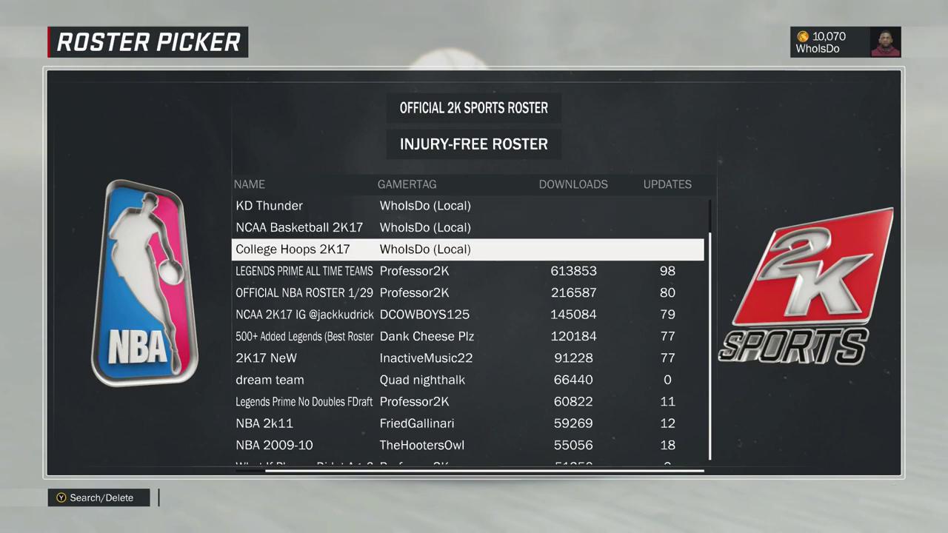
# Use the College Hoops 2K17 roster and start in the regular season
pyautogui.press('Return')
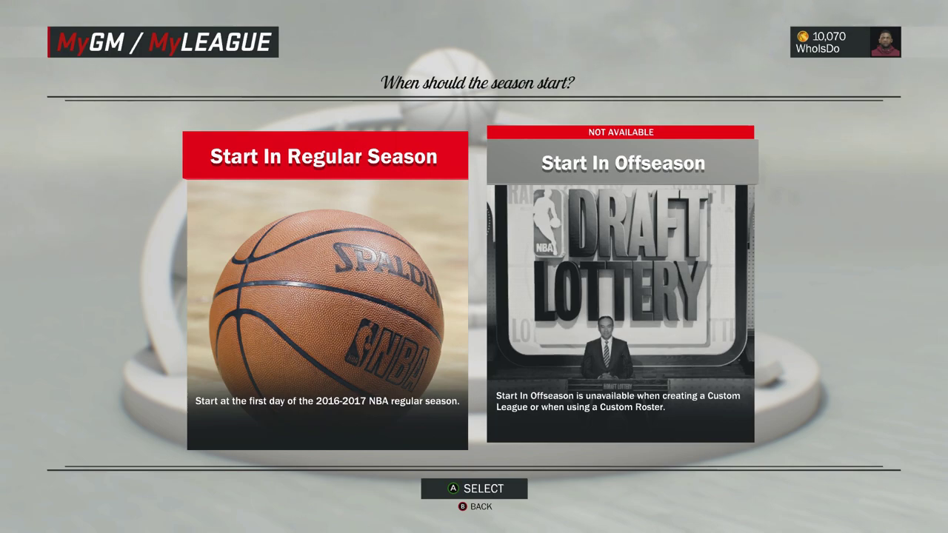
pyautogui.press('Return')
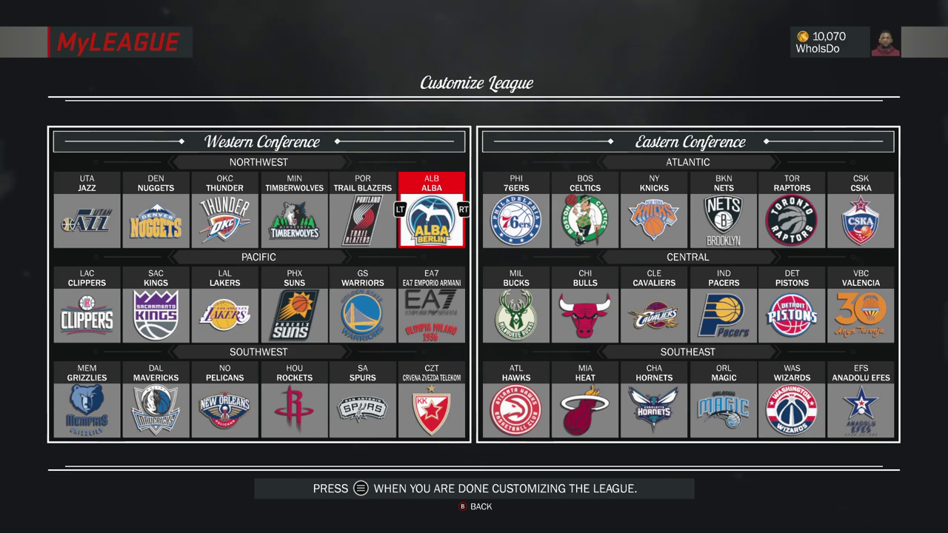
# Browse teams like EA7 Emporio Armani, CZT, Valencia and CSKA, then continue to settings
pyautogui.press('Down')
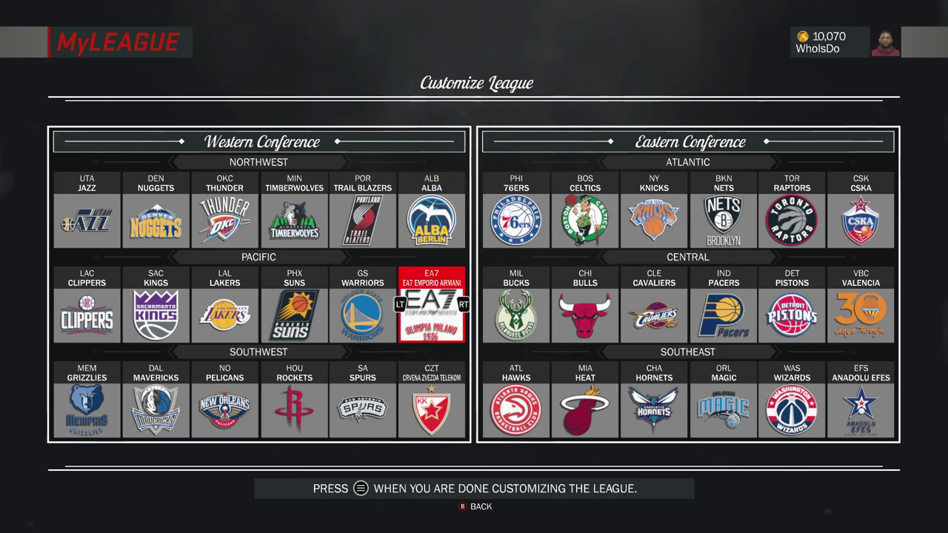
pyautogui.press('Down')
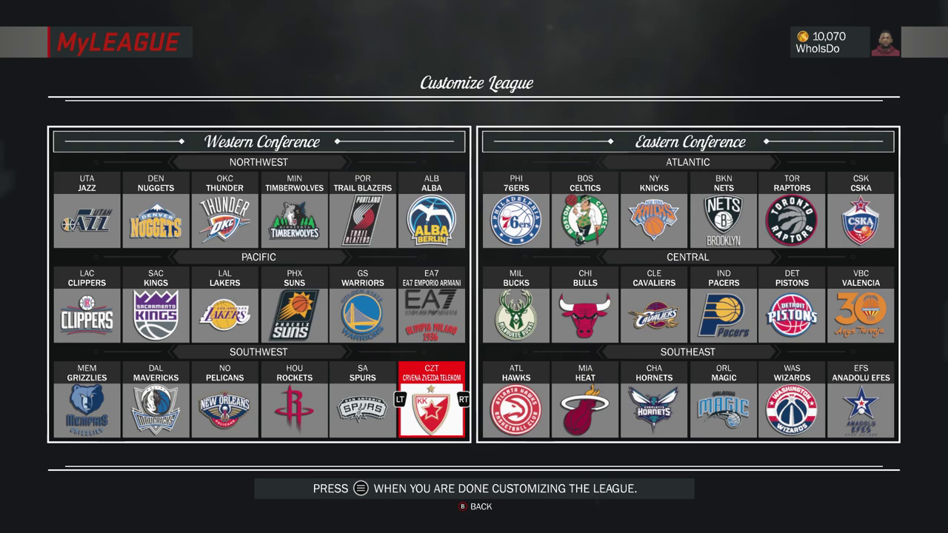
pyautogui.press('Right')
pyautogui.press('Right')
pyautogui.press('Right')
pyautogui.press('Right')
pyautogui.press('Right')
pyautogui.press('Right')
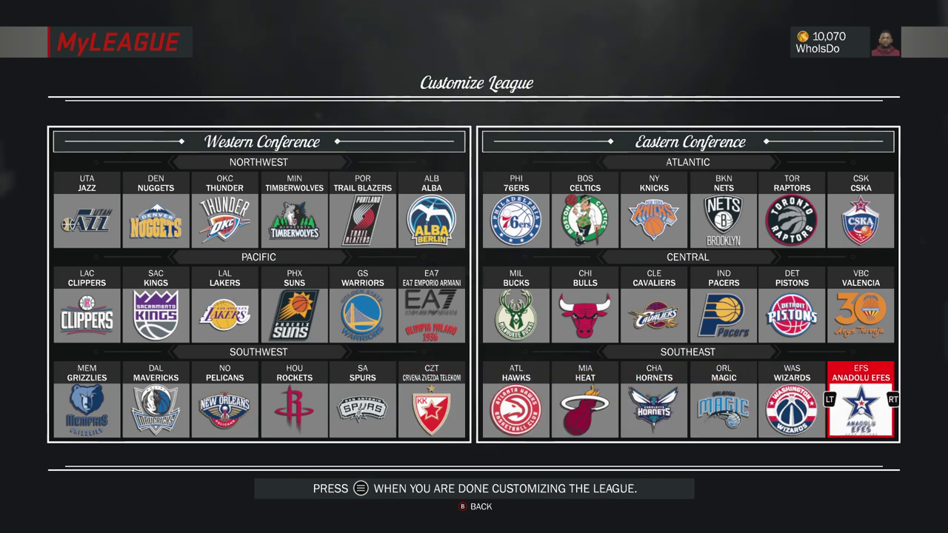
pyautogui.press('Up')
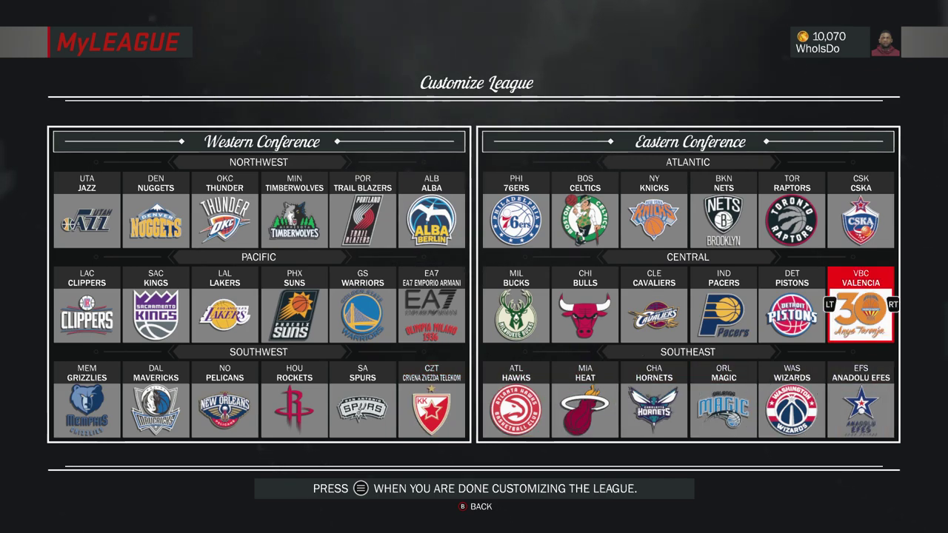
pyautogui.press('Up')
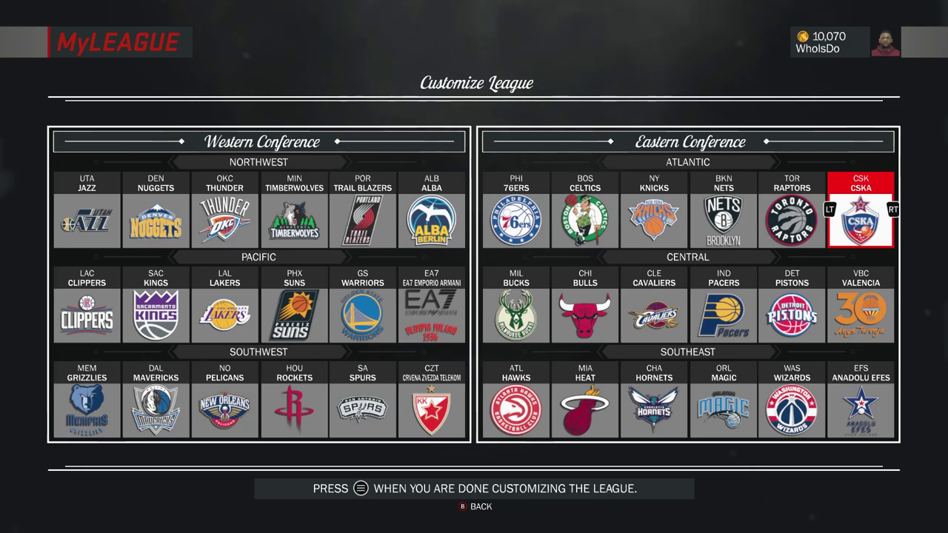
pyautogui.press('Return')
pyautogui.press('Down')
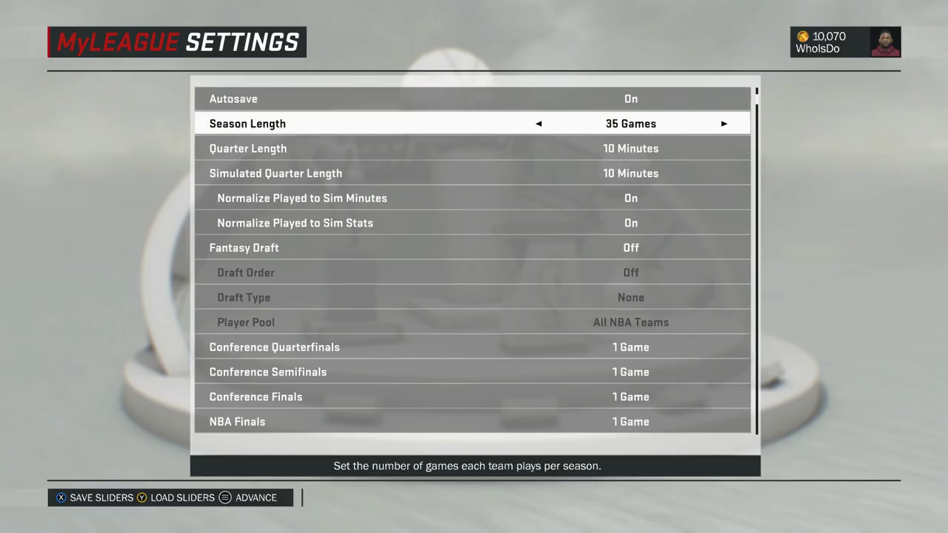
# Review quarter length, expansion protected players, salary cap and traded draft pick settings
pyautogui.press('Down')
pyautogui.press('Down')
pyautogui.press('Down')
pyautogui.press('Down')
pyautogui.press('Down')
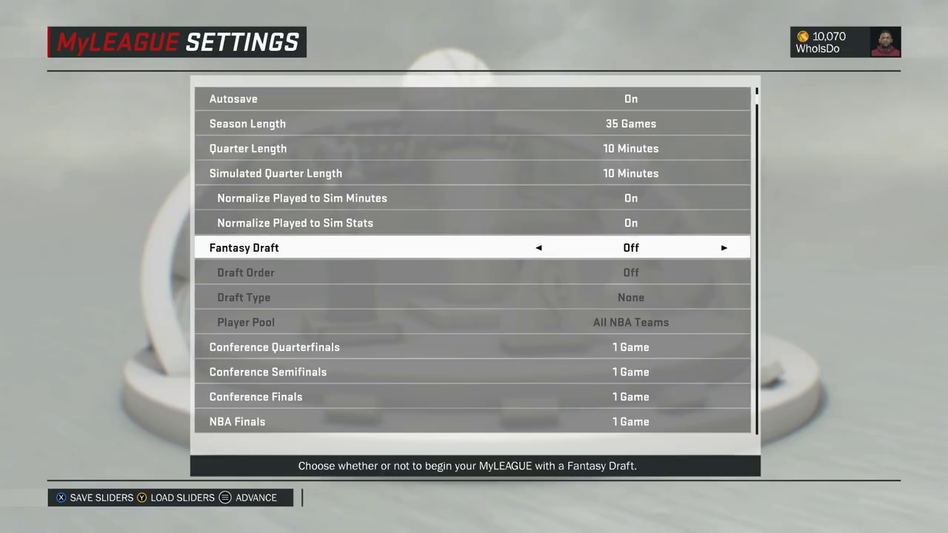
pyautogui.press('Down')
pyautogui.press('Down')
pyautogui.press('Down')
pyautogui.press('Down')
pyautogui.press('Down')
pyautogui.press('Down')
pyautogui.press('Down')
pyautogui.press('Down')
pyautogui.press('Down')
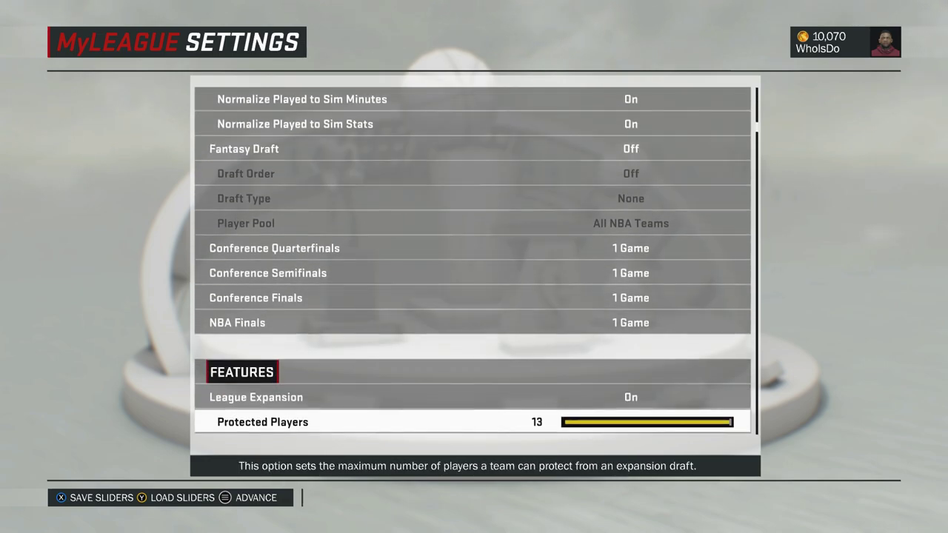
pyautogui.press('Down')
pyautogui.press('Down')
pyautogui.press('Down')
pyautogui.press('Down')
pyautogui.press('Up')
pyautogui.press('Up')
pyautogui.press('Up')
pyautogui.press('Up')
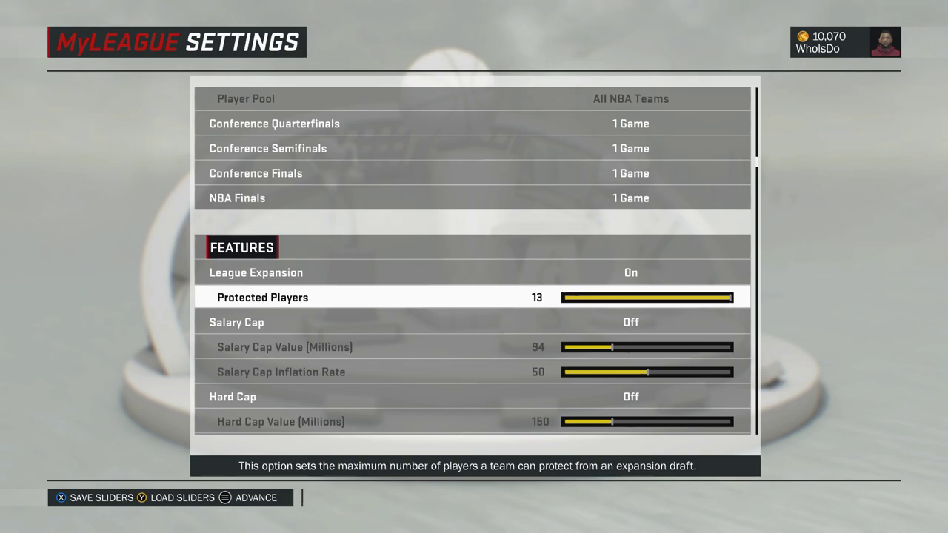
pyautogui.press('Down')
pyautogui.press('Down')
pyautogui.press('Down')
pyautogui.press('Down')
pyautogui.press('Down')
pyautogui.press('Down')
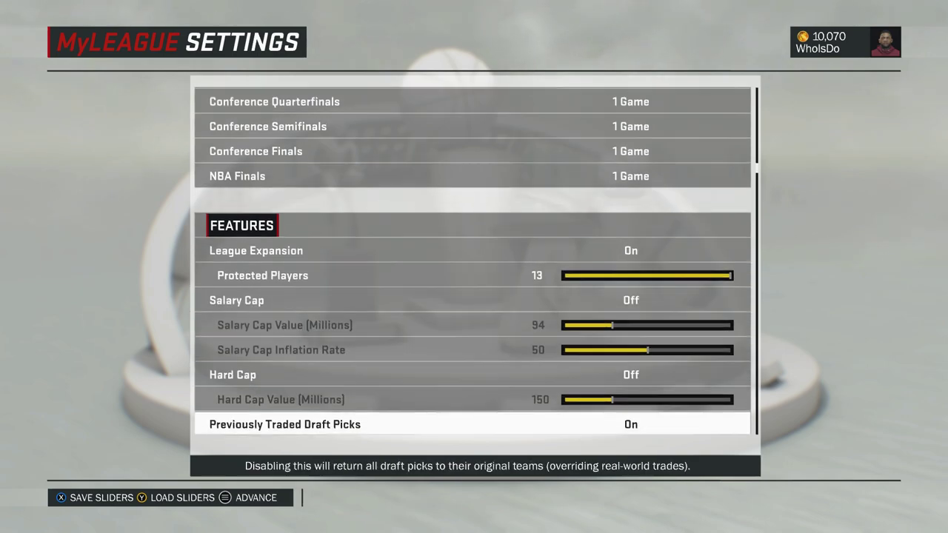
pyautogui.press('Down')
pyautogui.press('Down')
# Leave Trade Logic Off, review injury and difficulty settings, and advance to Select User Teams
pyautogui.press('Down')
pyautogui.press('Down')
pyautogui.press('Up')
pyautogui.press('Up')
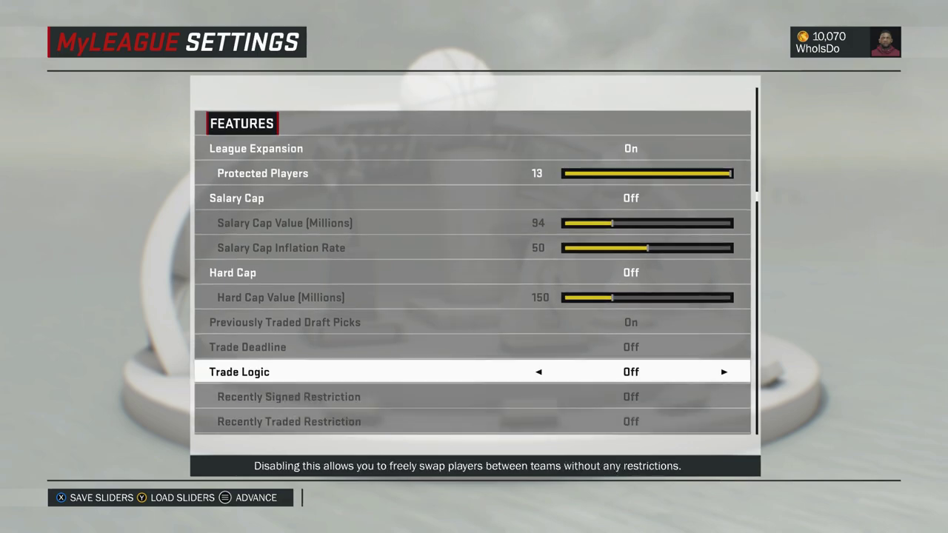
pyautogui.press('Down')
pyautogui.press('Down')
pyautogui.press('Down')
pyautogui.press('Down')
pyautogui.press('Down')
pyautogui.press('Down')
pyautogui.press('Down')
pyautogui.press('Down')
pyautogui.press('Down')
pyautogui.press('Down')
pyautogui.press('Down')
pyautogui.press('Down')
pyautogui.press('Down')
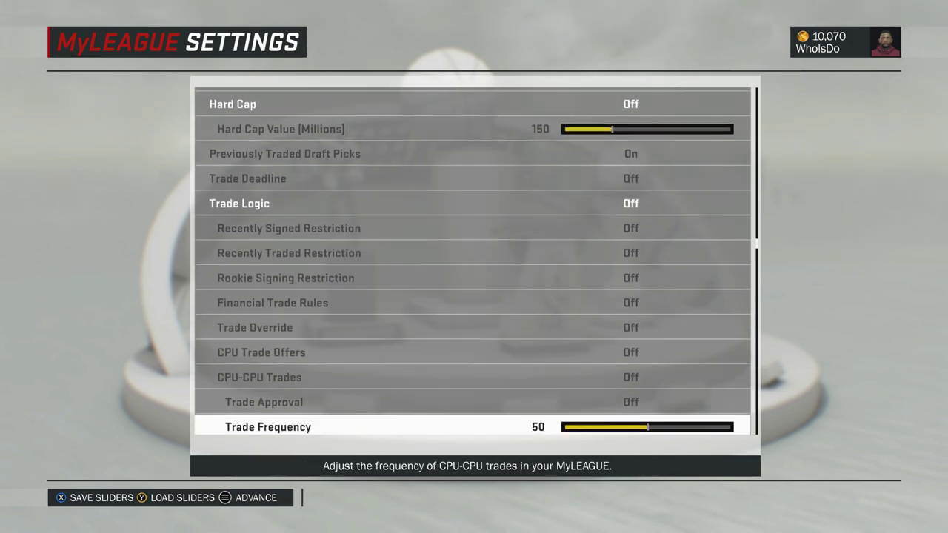
pyautogui.press('Up')
pyautogui.press('Up')
pyautogui.press('Up')
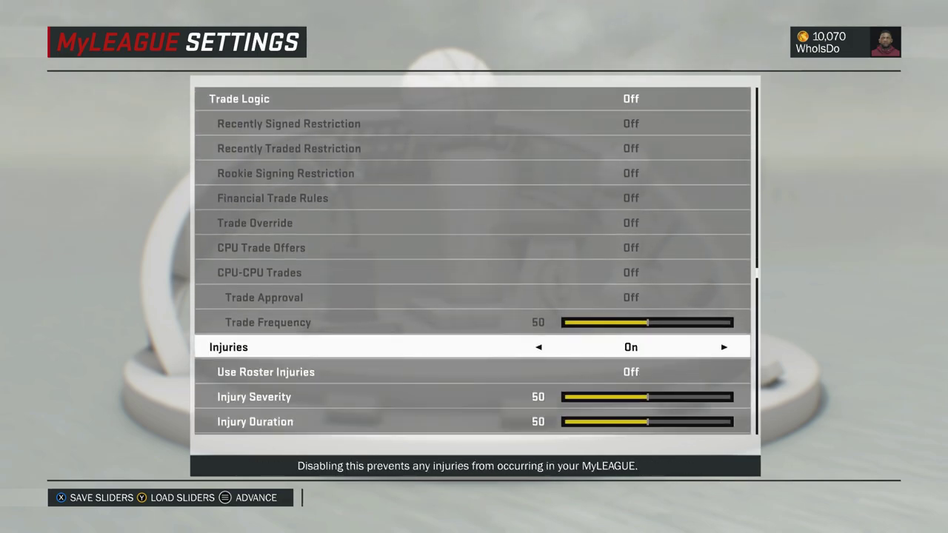
pyautogui.press('Down')
pyautogui.press('Down')
pyautogui.press('Down')
pyautogui.press('Down')
pyautogui.press('Down')
pyautogui.press('Down')
pyautogui.press('Down')
pyautogui.press('Down')
pyautogui.press('Down')
pyautogui.press('Down')
pyautogui.press('Down')
pyautogui.press('Down')
pyautogui.press('Down')
pyautogui.press('Down')
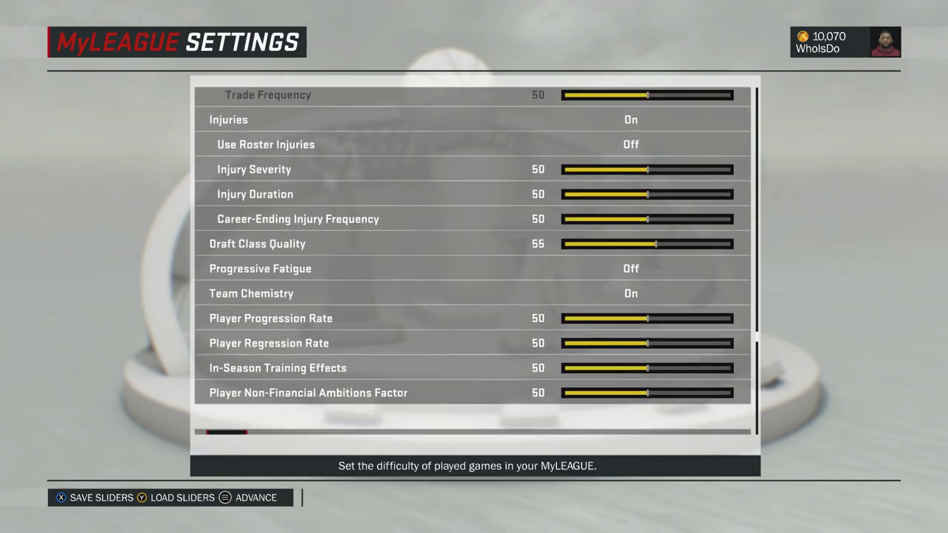
pyautogui.press('Up')
pyautogui.press('Up')
pyautogui.press('Down')
pyautogui.press('Down')
pyautogui.press('Down')
pyautogui.press('Down')
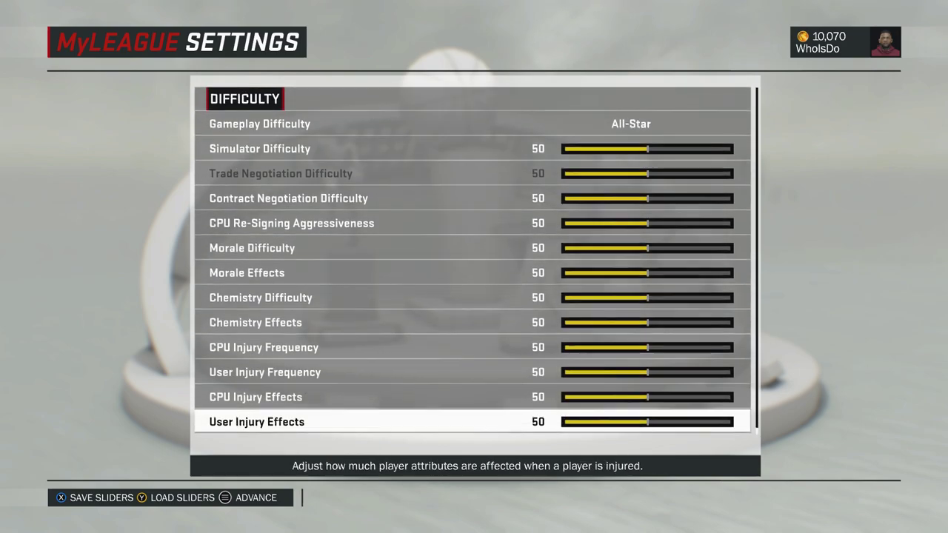
pyautogui.press('Return')
pyautogui.press('Left')
pyautogui.press('Left')
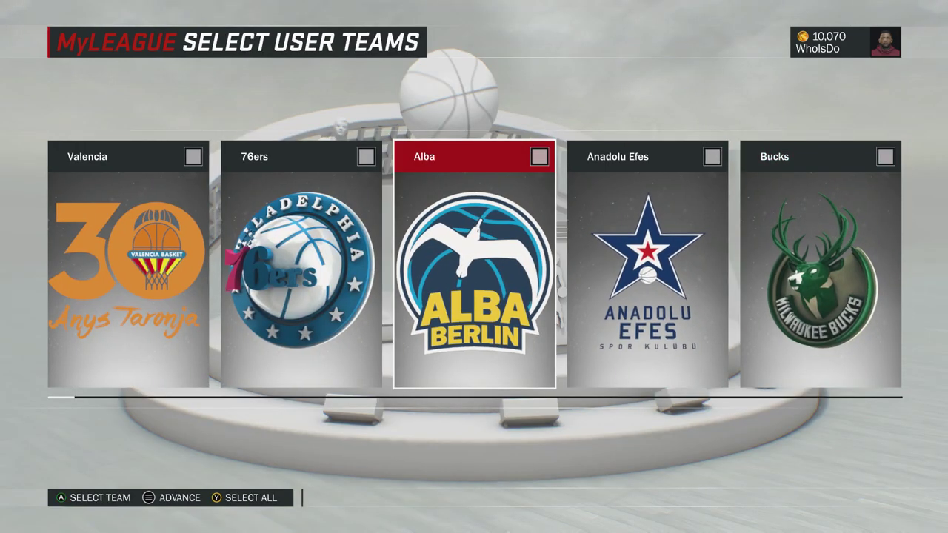
# Make all teams user-controlled with Select All and advance the league
pyautogui.press('Left')
pyautogui.press('Left')
pyautogui.press('y')
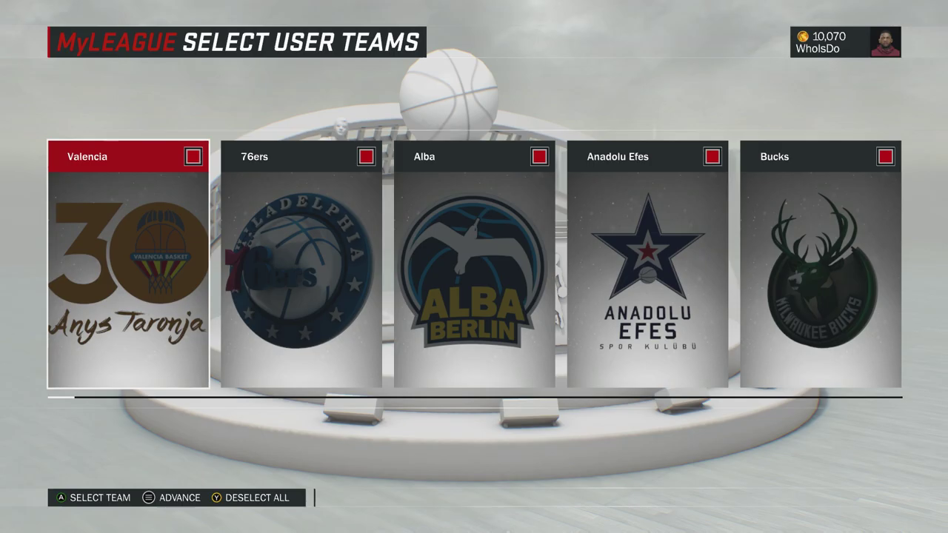
pyautogui.press('Return')
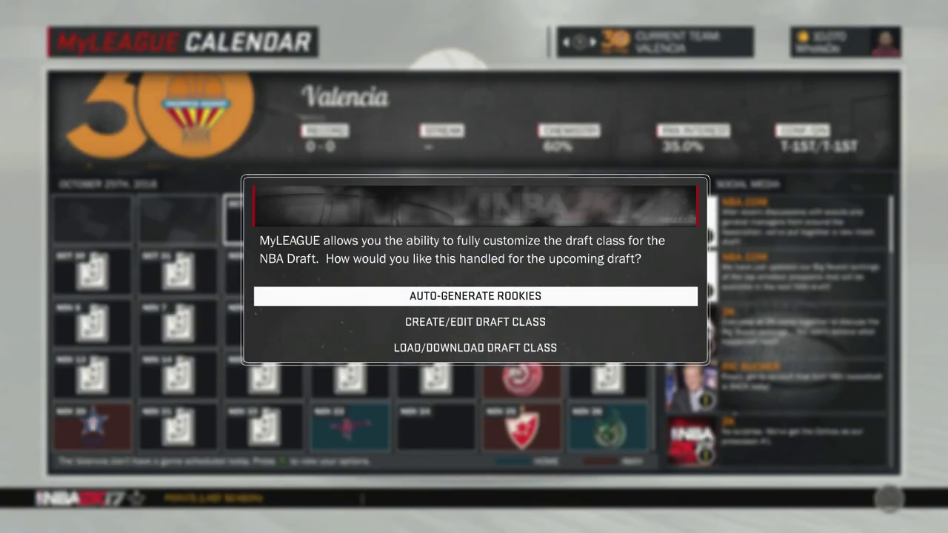
# Search downloadable draft classes by the creator's gamertag
pyautogui.press('Up')
pyautogui.press('Return')
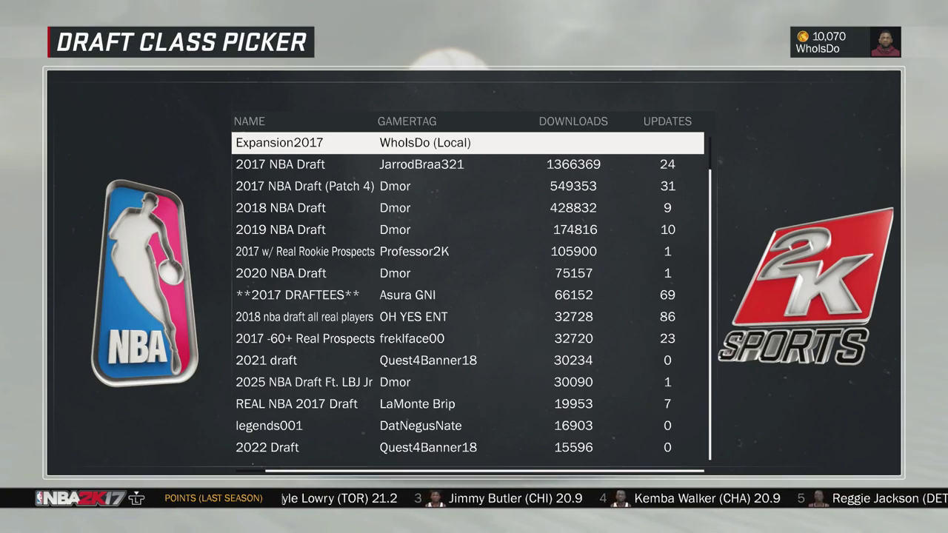
pyautogui.press('Return')
pyautogui.press('Return')
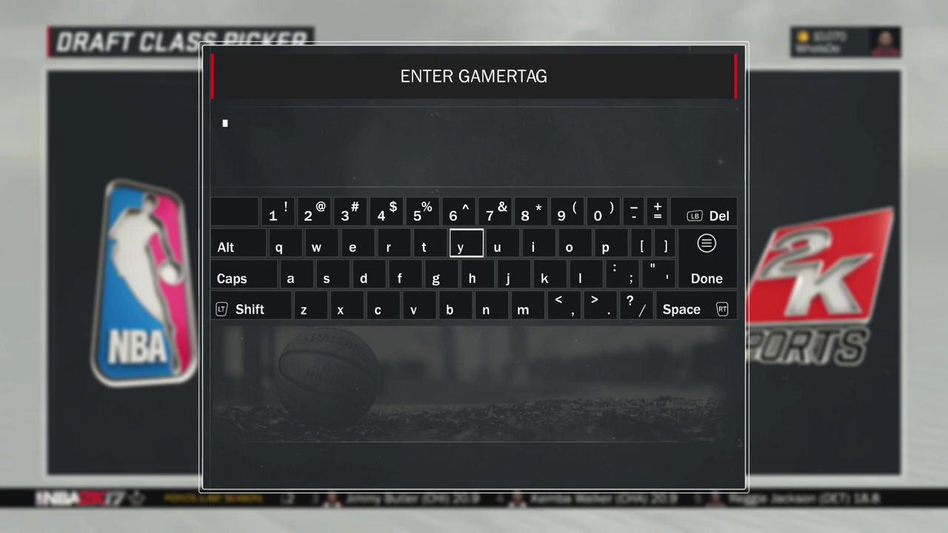
pyautogui.write('DCOWBOYS!')
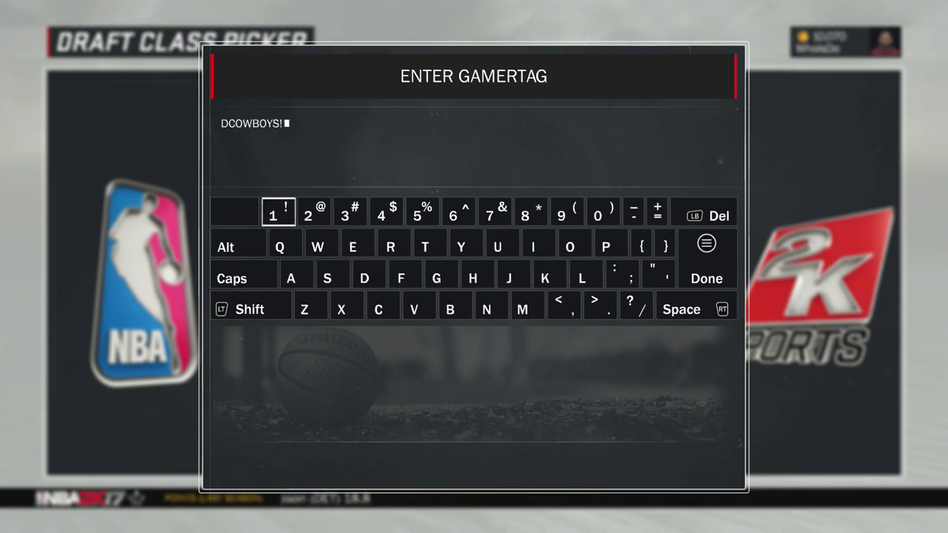
pyautogui.press('BackSpace')
pyautogui.write('125')
pyautogui.press('Return')
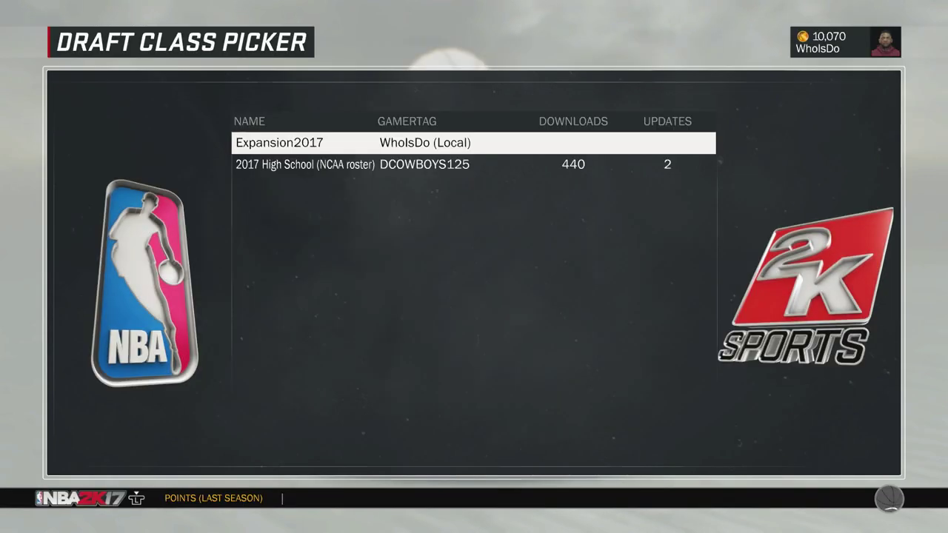
# Load the 2017 High School (NCAA roster) draft class with storylines enabled
pyautogui.click(474, 164)
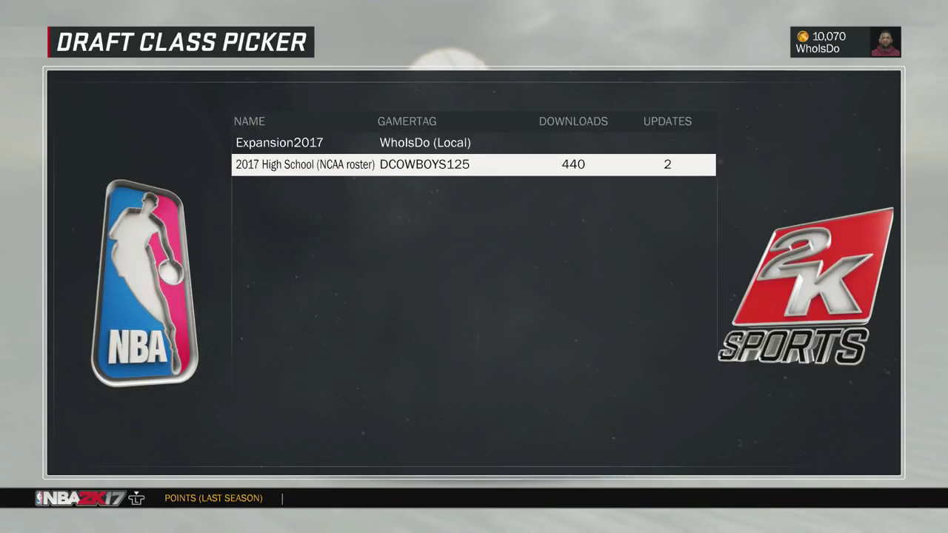
pyautogui.press('Return')
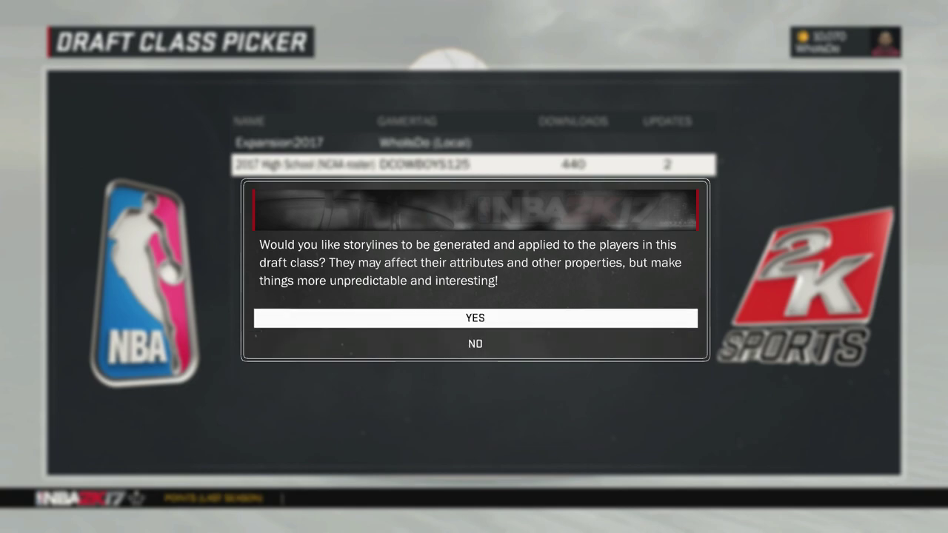
pyautogui.press('Return')
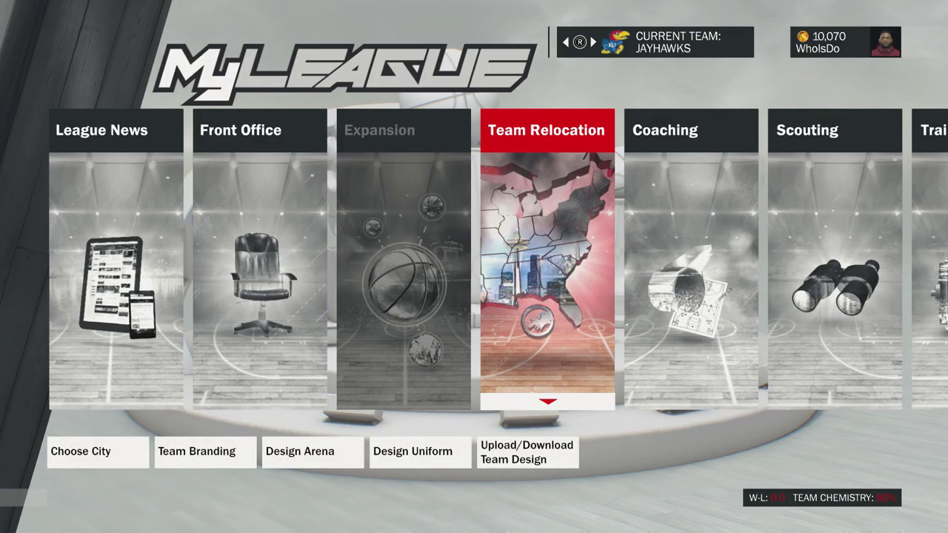
# Choose Download Team Designs under Team Relocation's Upload/Download Team Design
pyautogui.press('Down')
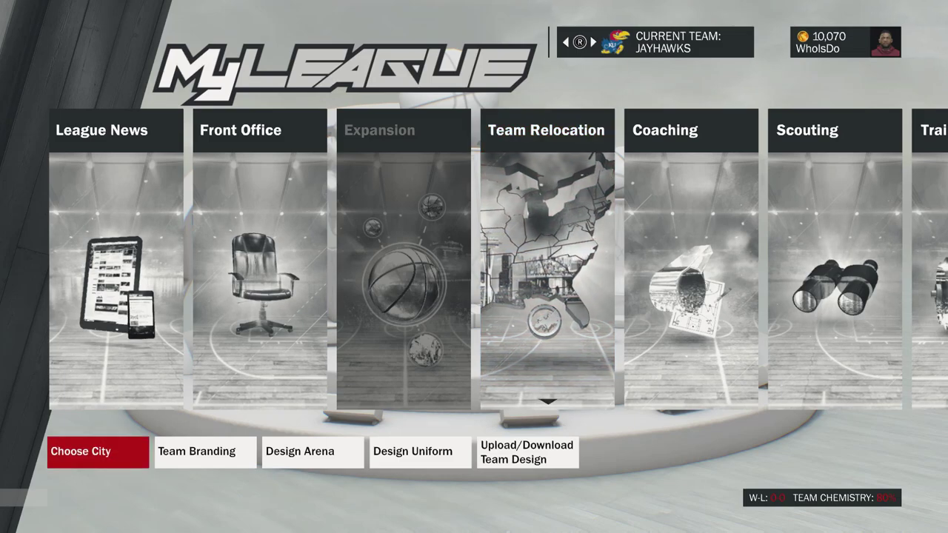
pyautogui.press('Right')
pyautogui.press('Right')
pyautogui.press('Right')
pyautogui.press('Right')
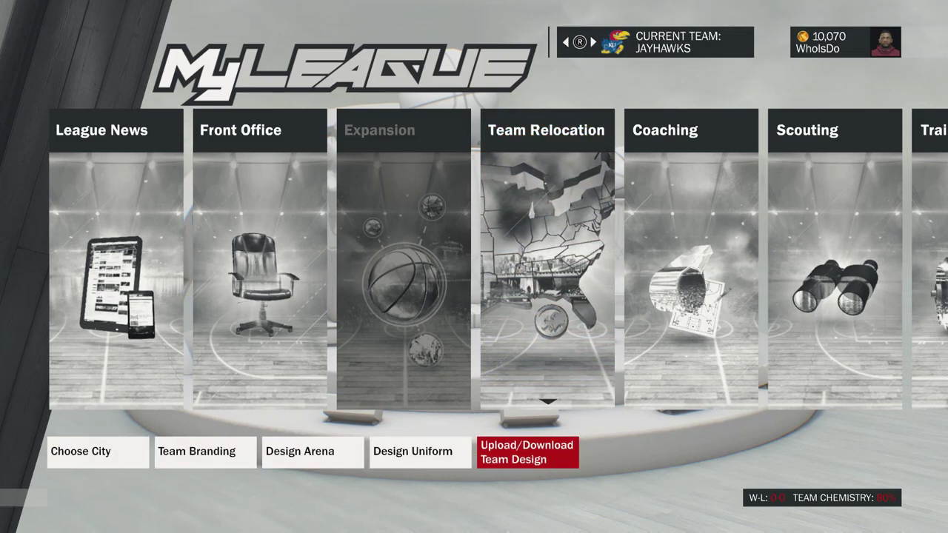
pyautogui.press('Return')
pyautogui.press('Down')
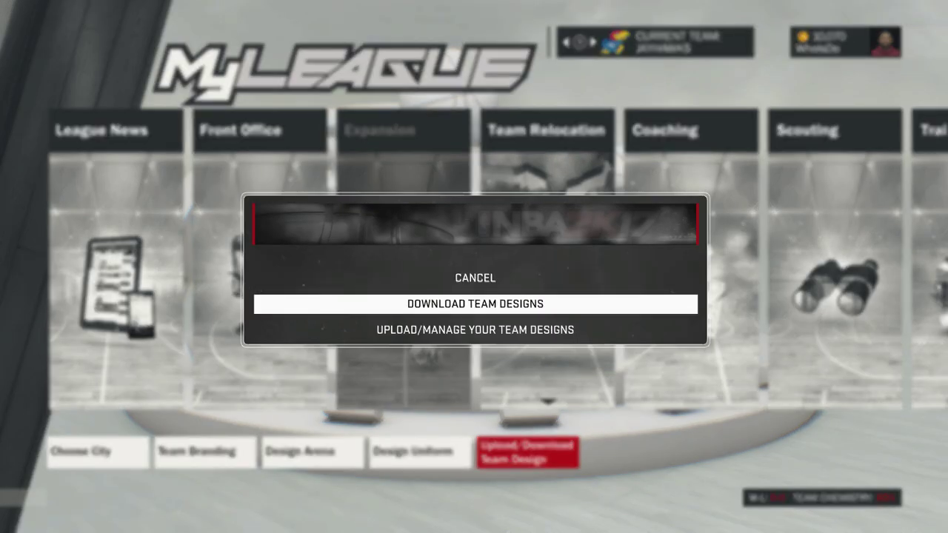
pyautogui.press('Return')
# Search community team designs for the keyword 'nca'
pyautogui.press('Left')
pyautogui.press('Down')
pyautogui.press('Left')
pyautogui.press('Left')
pyautogui.press('Left')
pyautogui.press('Left')
pyautogui.press('Left')
pyautogui.press('Down')
pyautogui.press('Return')
pyautogui.press('Left')
pyautogui.press('Left')
pyautogui.press('Left')
pyautogui.press('Return')
pyautogui.press('Up')
pyautogui.press('Left')
pyautogui.press('Left')
pyautogui.press('Return')
pyautogui.press('Escape')
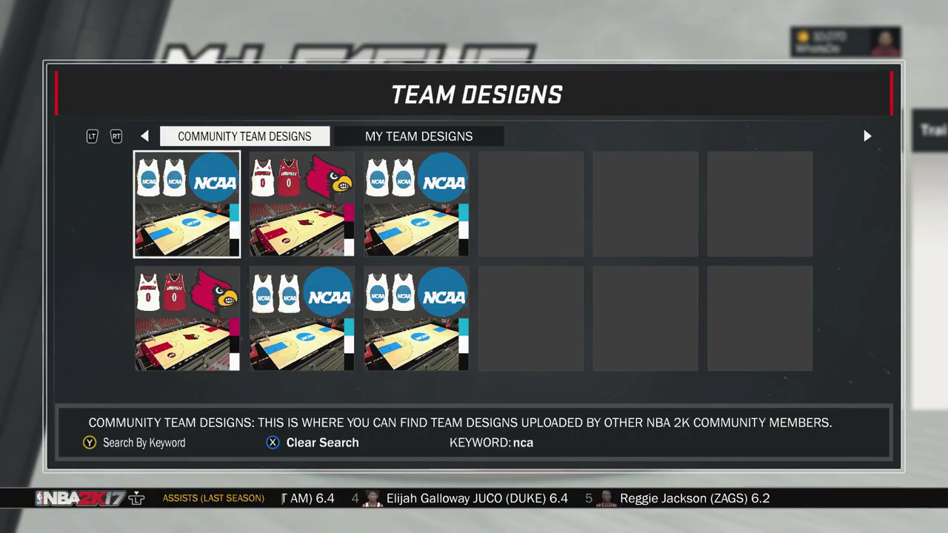
# Show the first design creator's other designs and page ahead to images 25–36
pyautogui.press('Return')
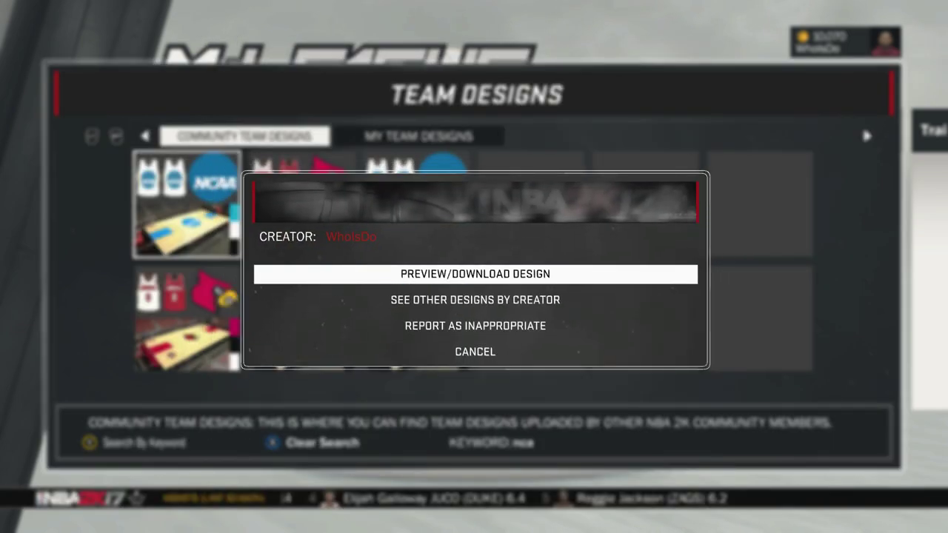
pyautogui.press('Down')
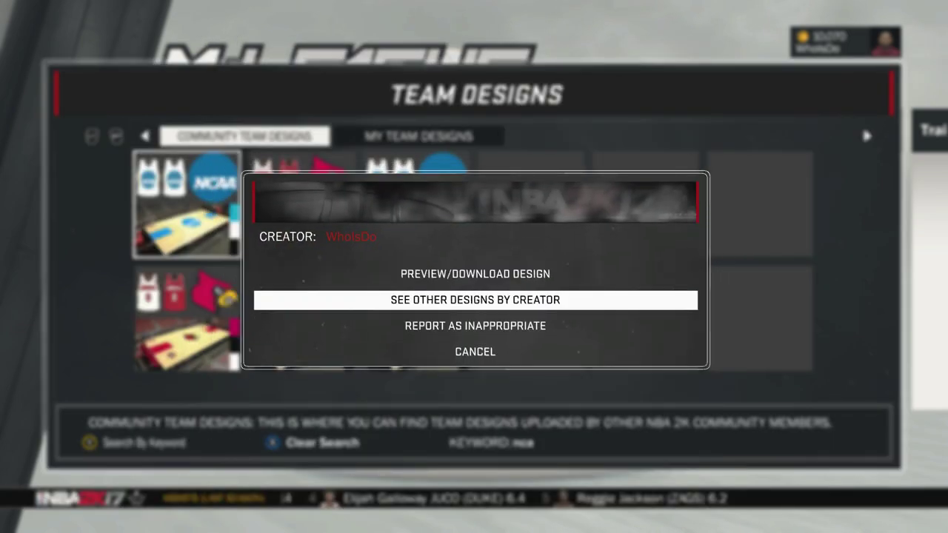
pyautogui.press('Return')
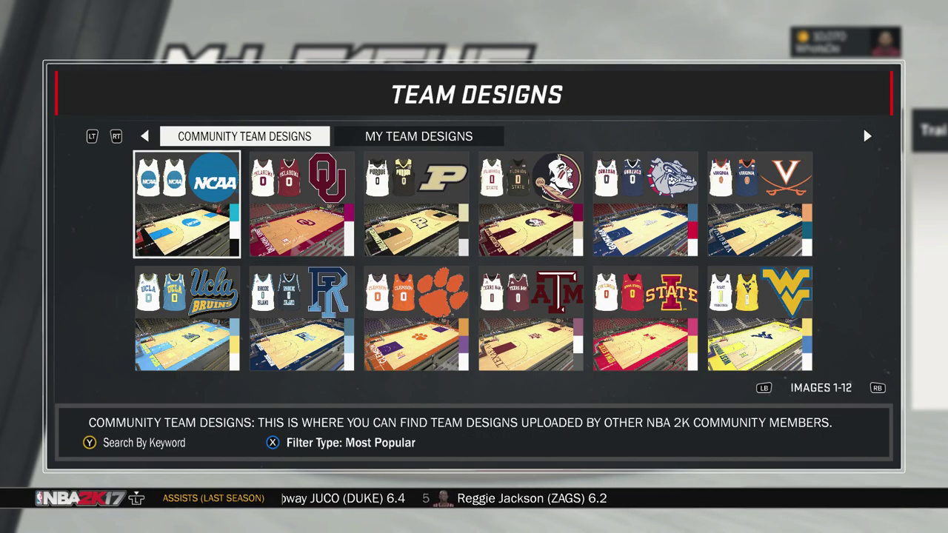
pyautogui.press('pagedown')
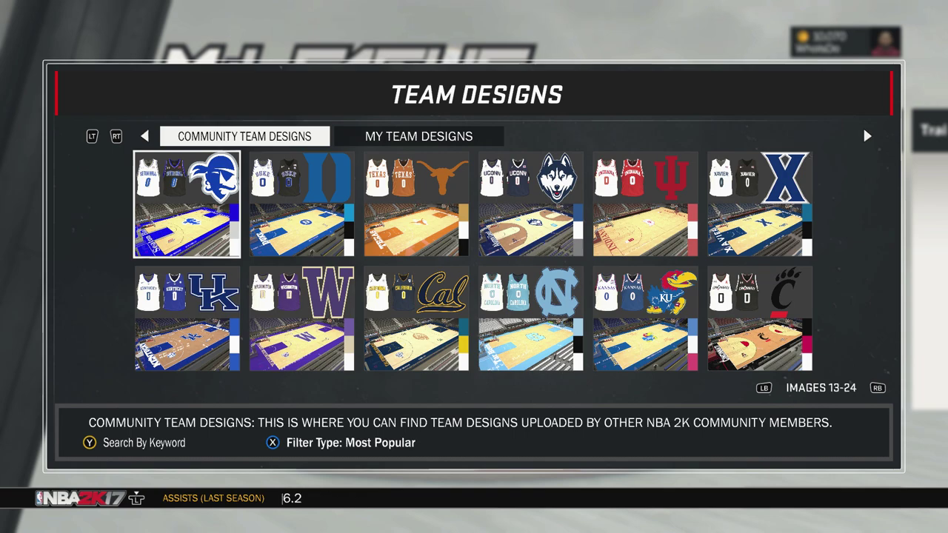
pyautogui.press('pagedown')
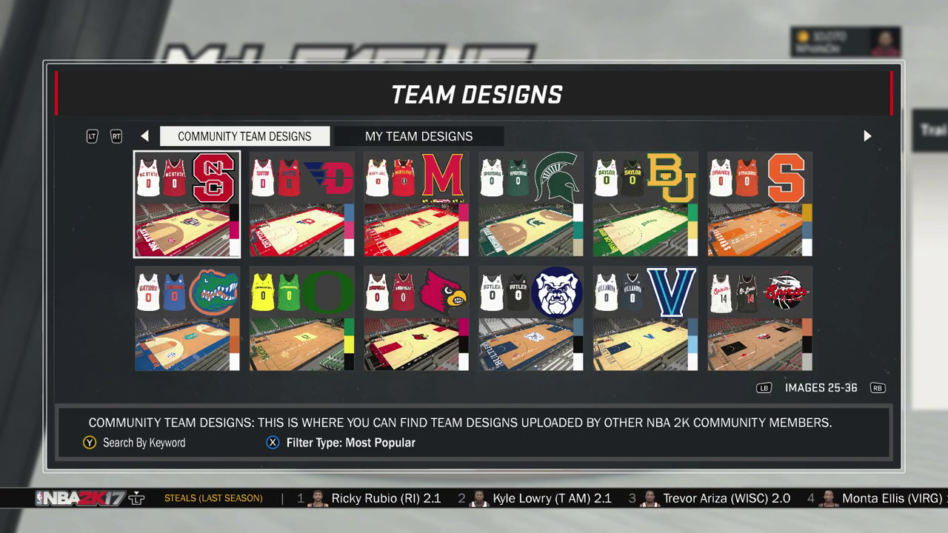